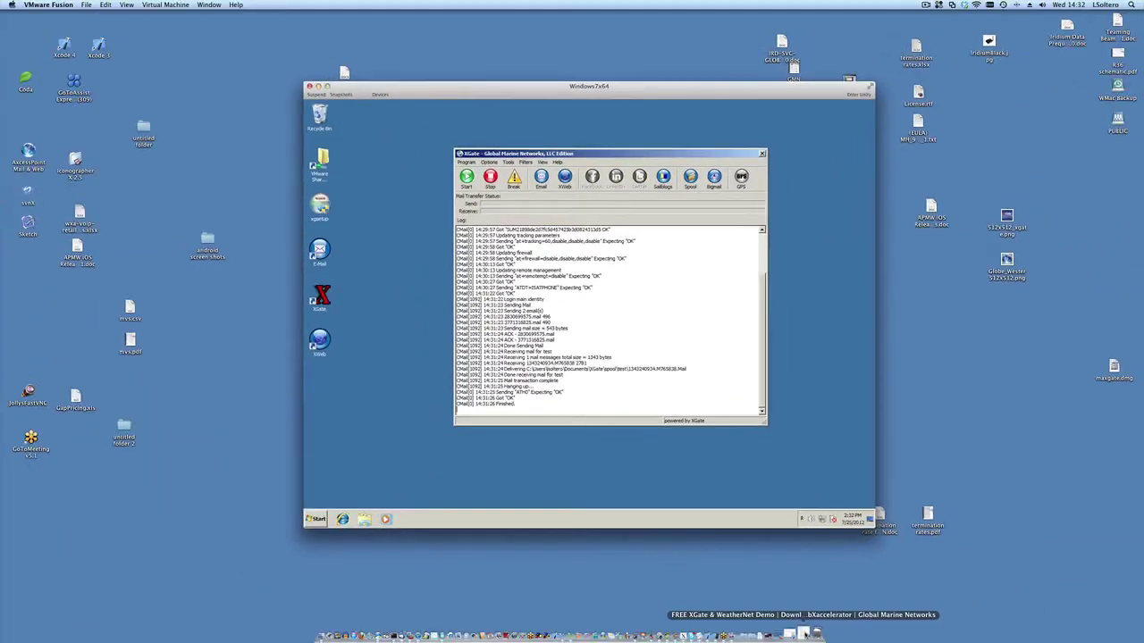
# Switch to the browser and open the XGate Social Media registration page on the Global Marine Networks site.
pyautogui.click(804, 632)
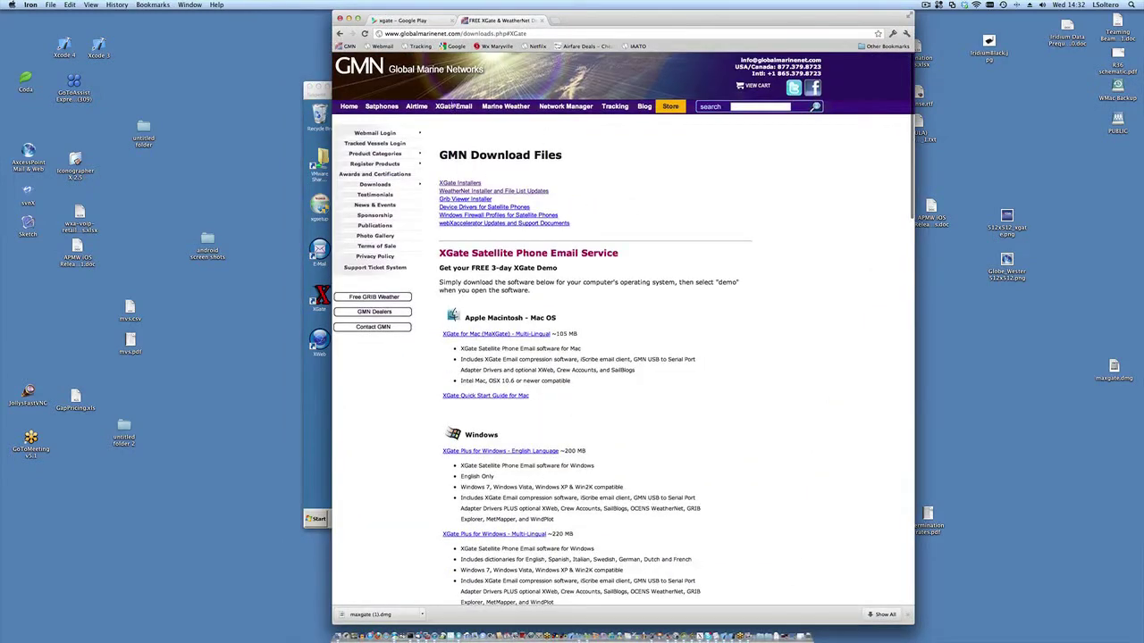
pyautogui.moveTo(378, 168)
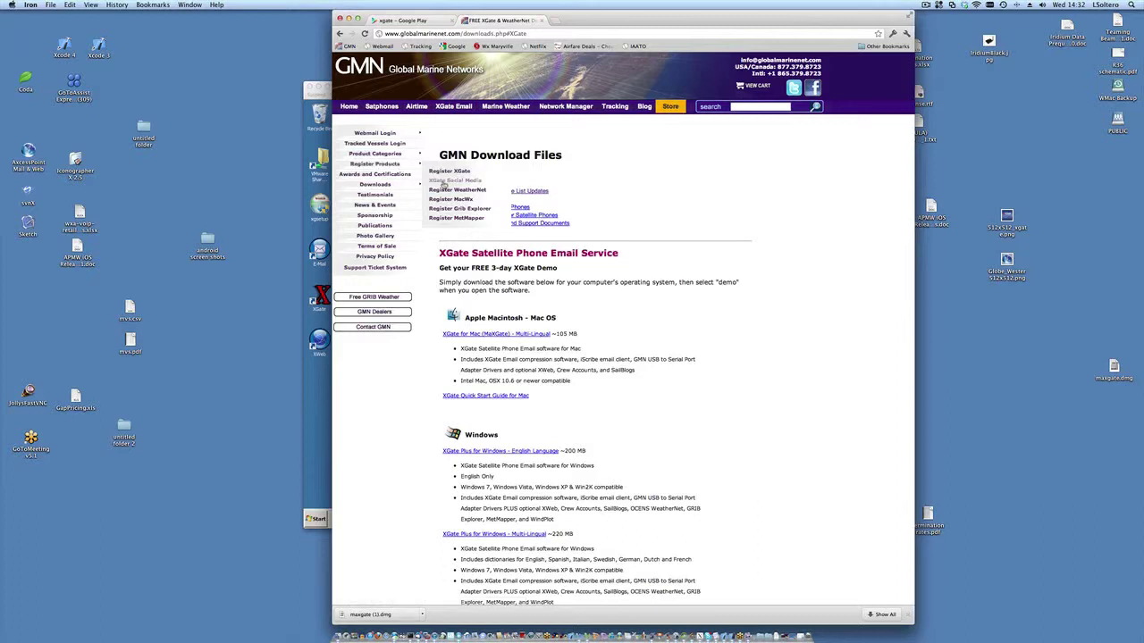
pyautogui.click(443, 181)
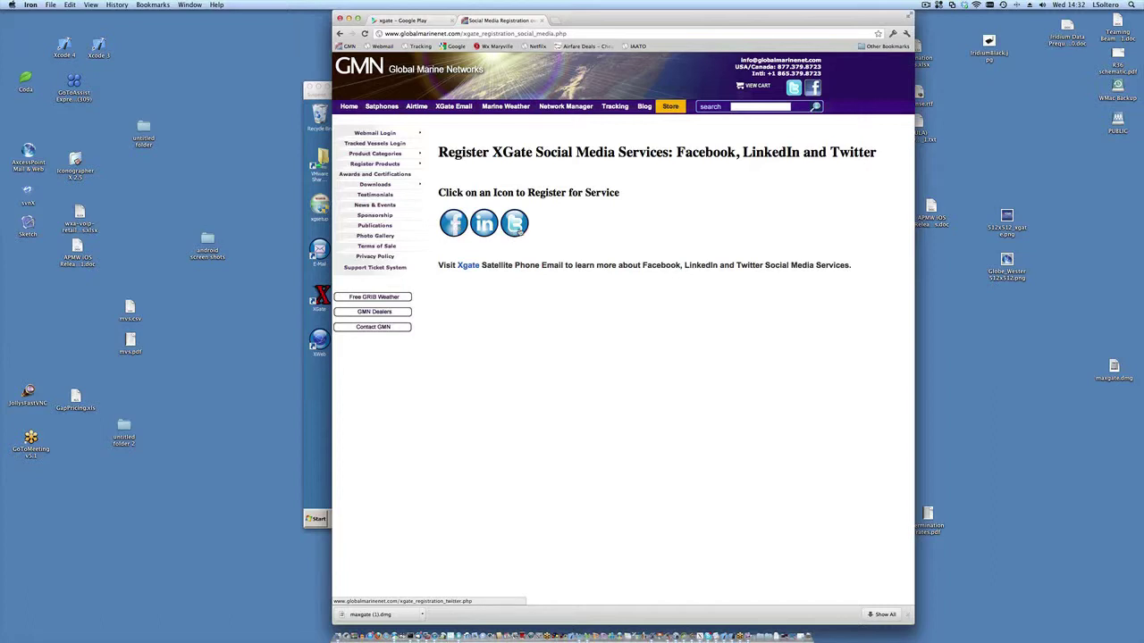
# Start the Twitter registration for XGate, grant access, and authorize the xgate app to use the Twitter account.
pyautogui.click(517, 228)
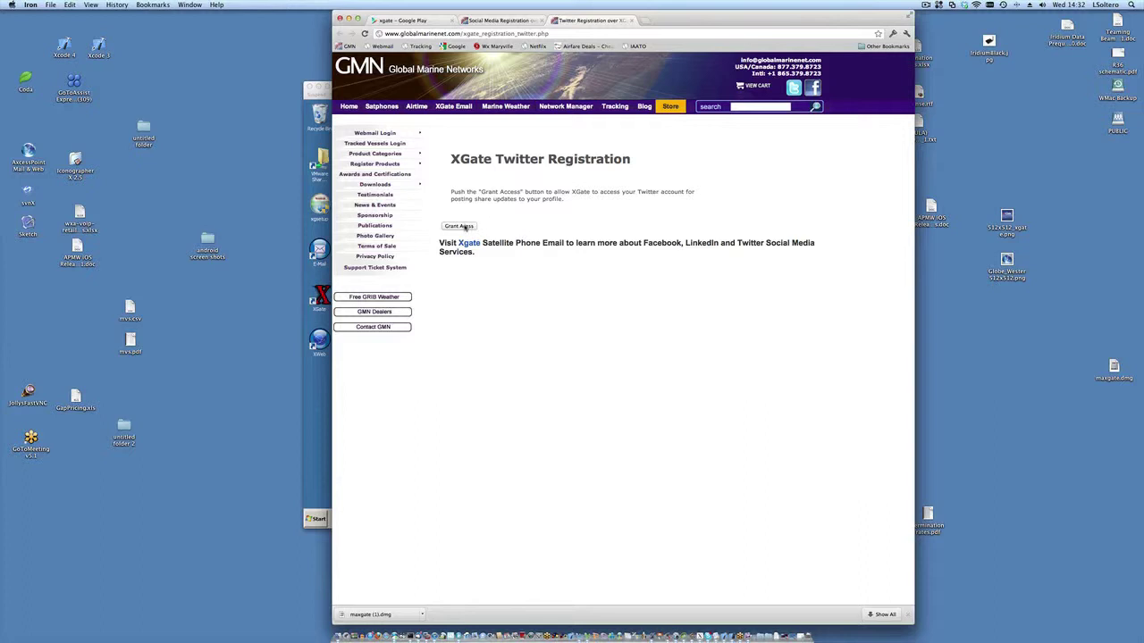
pyautogui.click(459, 226)
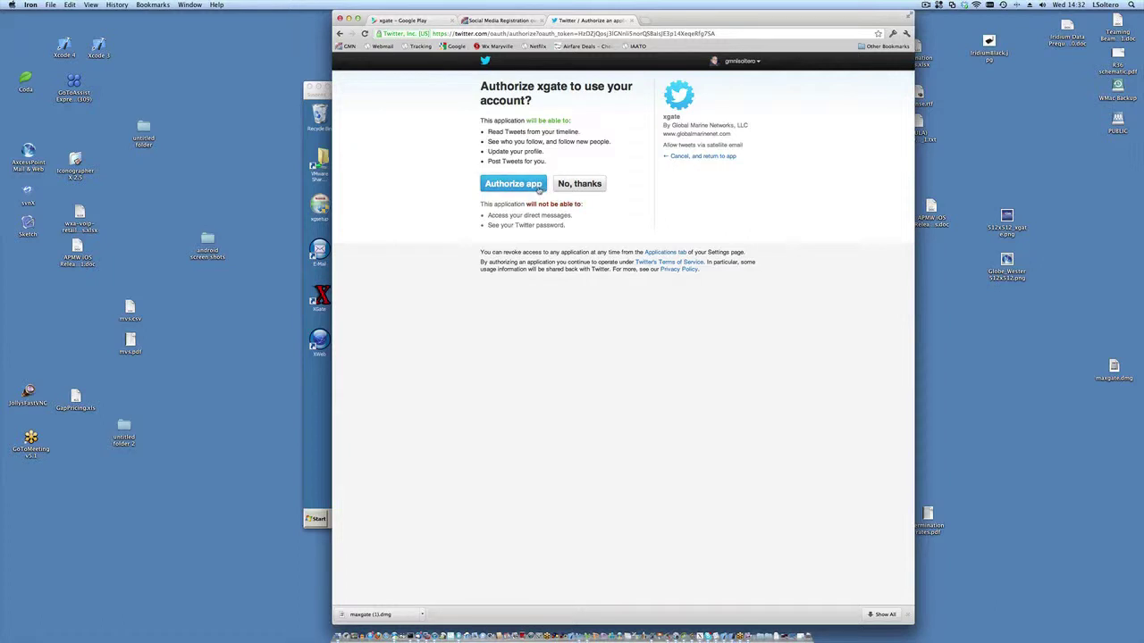
pyautogui.click(536, 188)
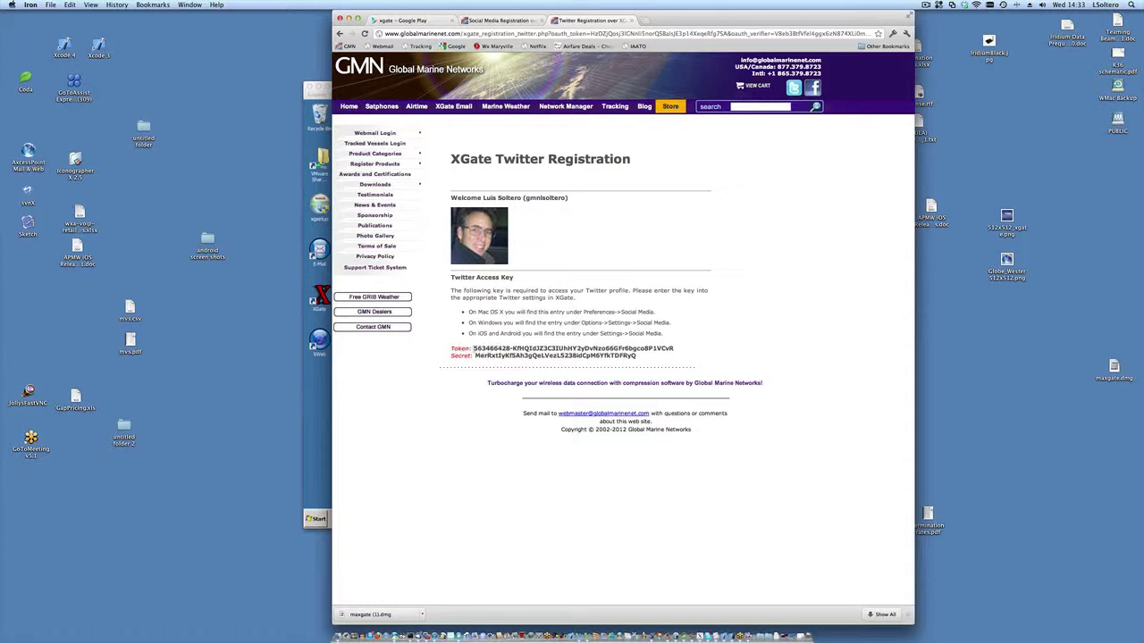
# Copy the Twitter access token from the registration page and paste it as the Twitter token in XGate's Social Media settings.
pyautogui.moveTo(473, 348); pyautogui.dragTo(679, 348)
pyautogui.hotkey('ctrl', 'c')
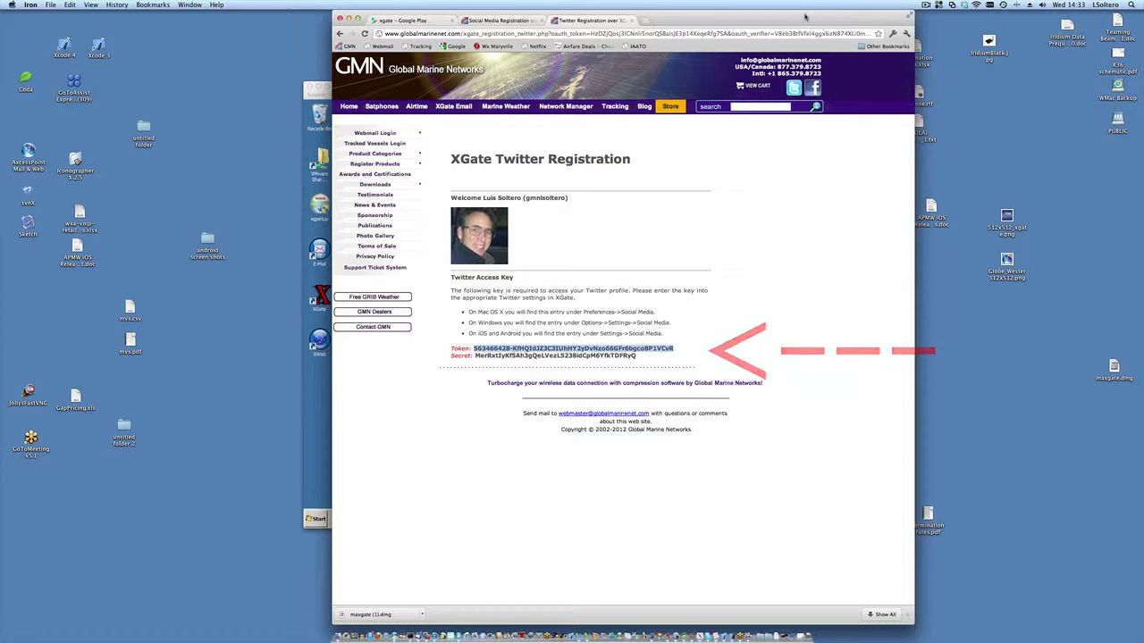
pyautogui.moveTo(795, 15); pyautogui.dragTo(982, 15)
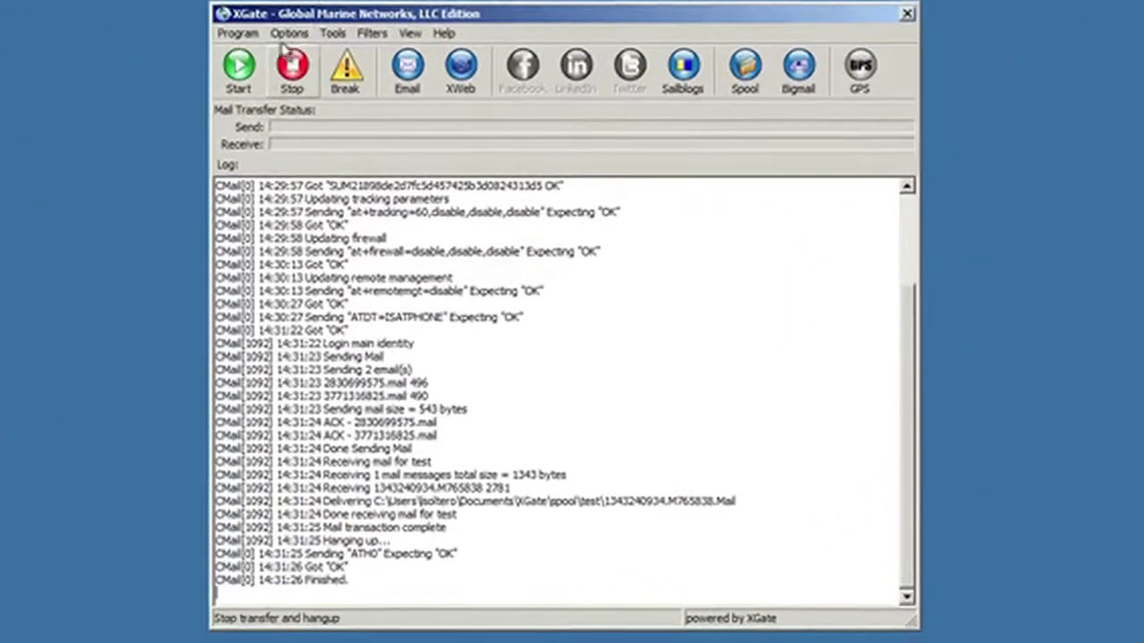
pyautogui.click(282, 32)
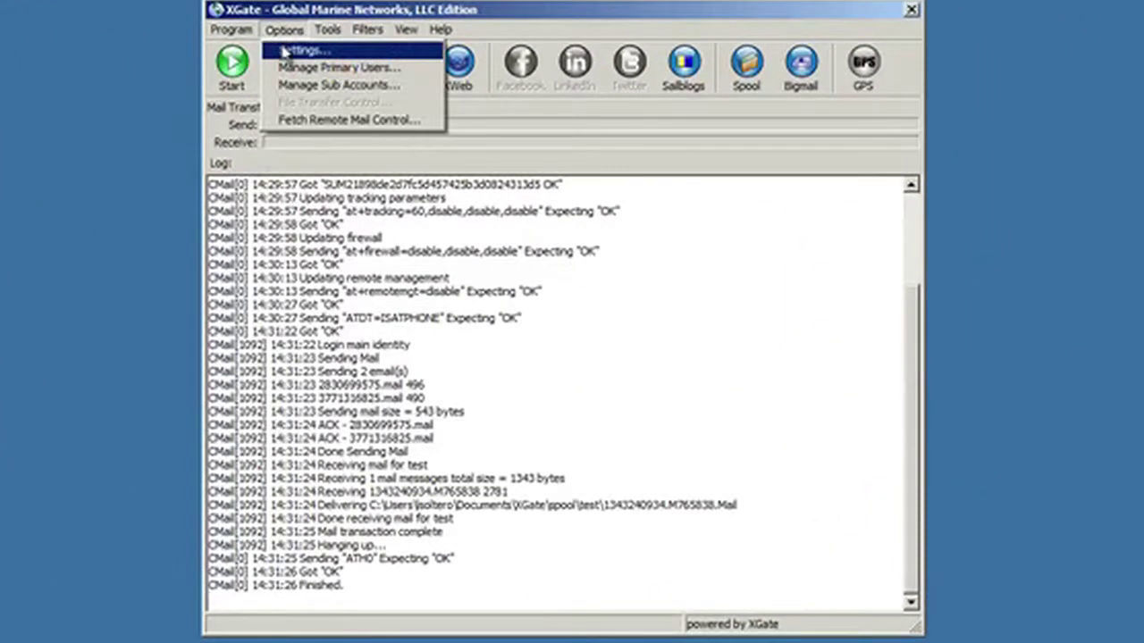
pyautogui.click(288, 49)
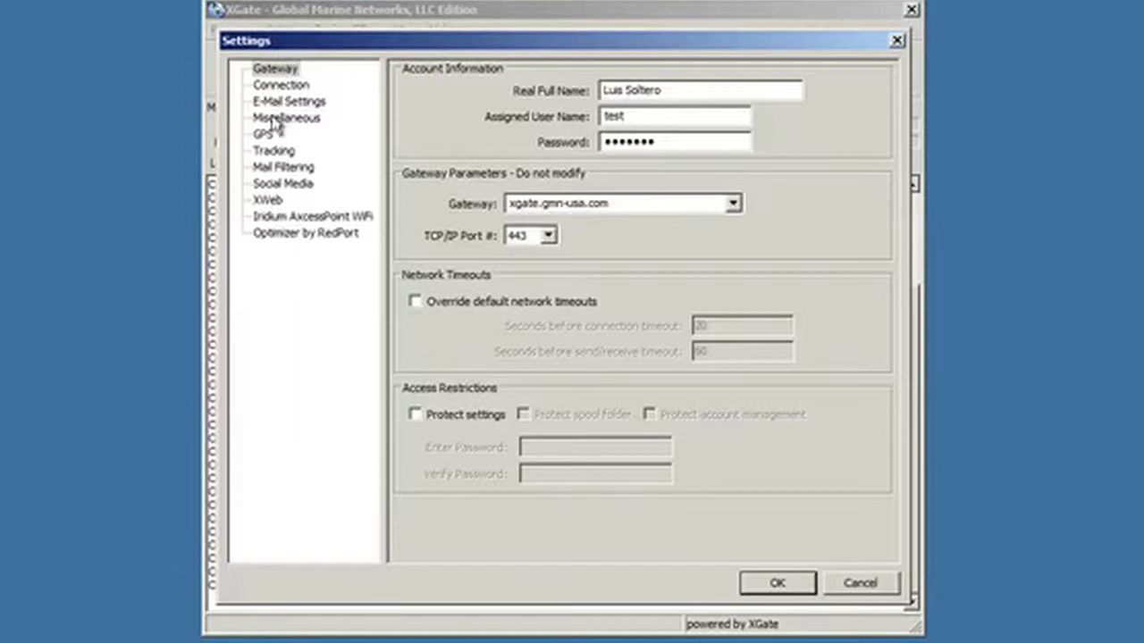
pyautogui.click(278, 185)
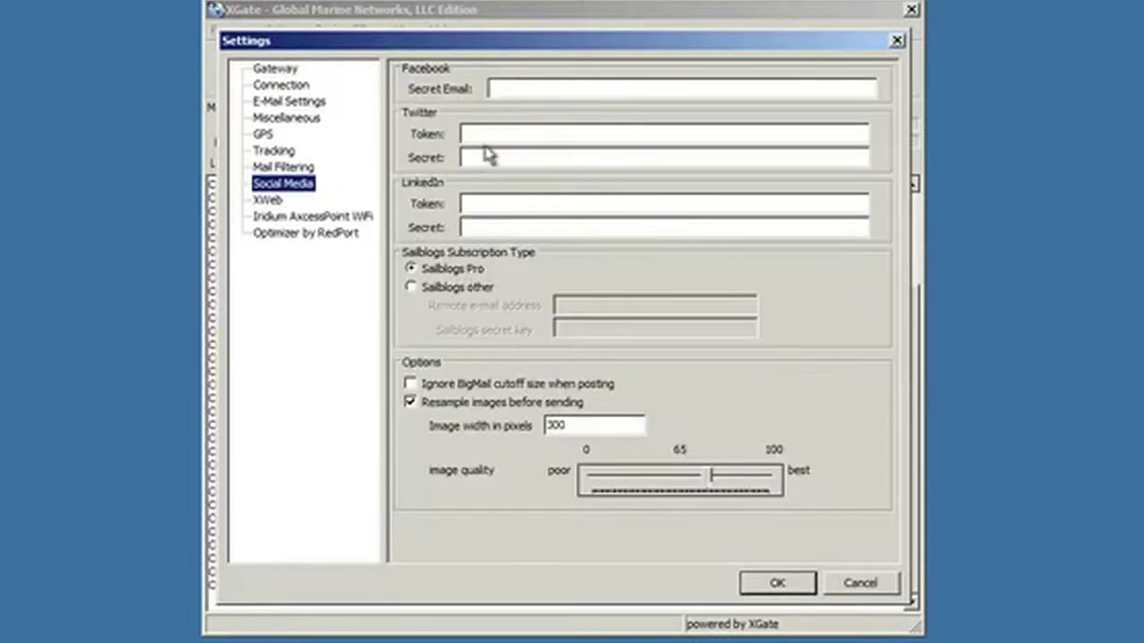
pyautogui.click(486, 133)
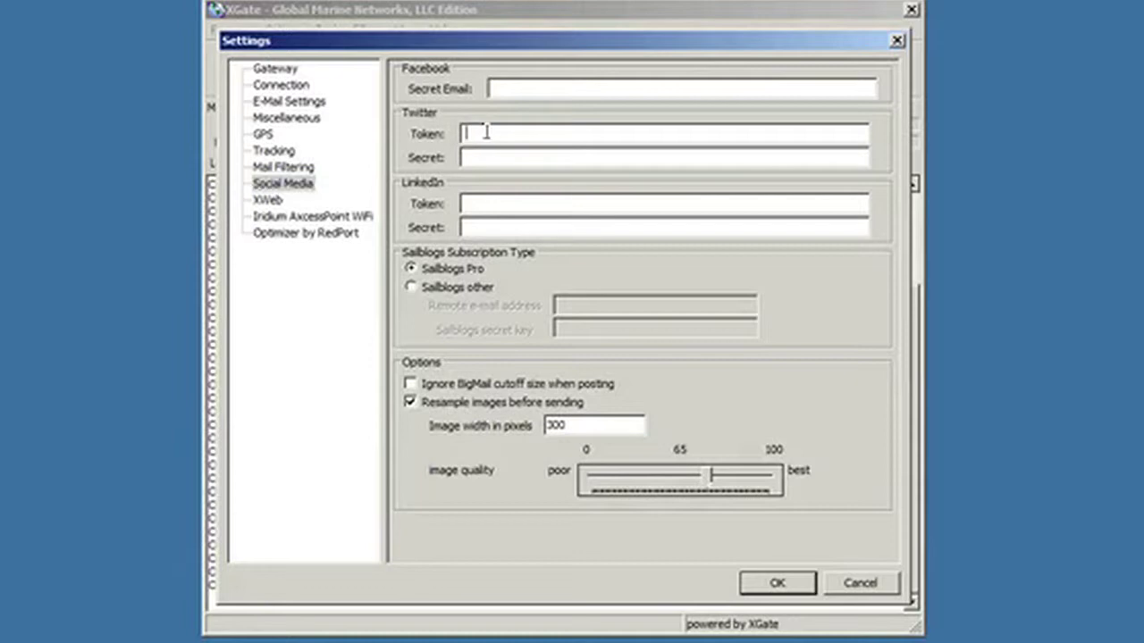
pyautogui.hotkey('ctrl', 'v')
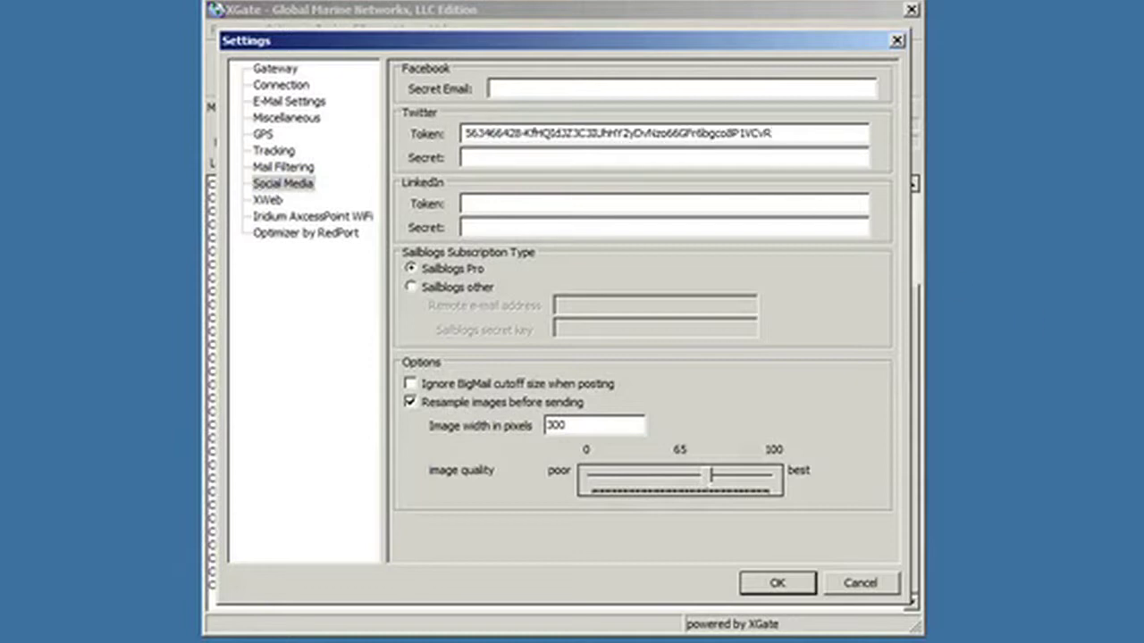
# Copy the Twitter secret from the registration page, paste it as the Twitter secret in XGate's settings, and save the settings.
pyautogui.hotkey('alt', 'Tab')
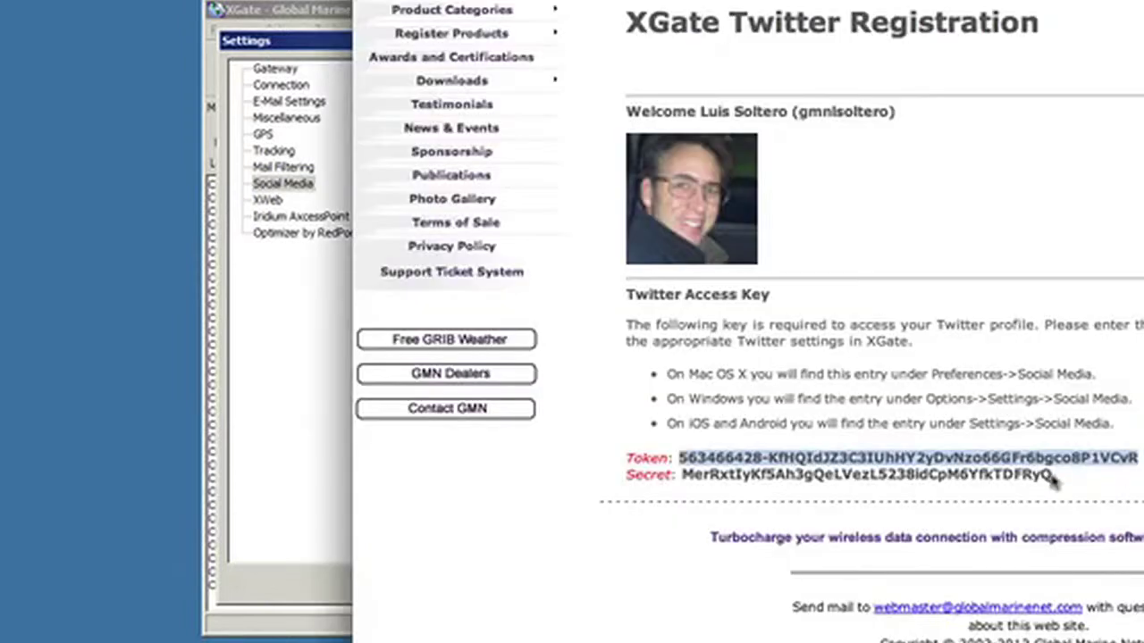
pyautogui.doubleClick(852, 476)
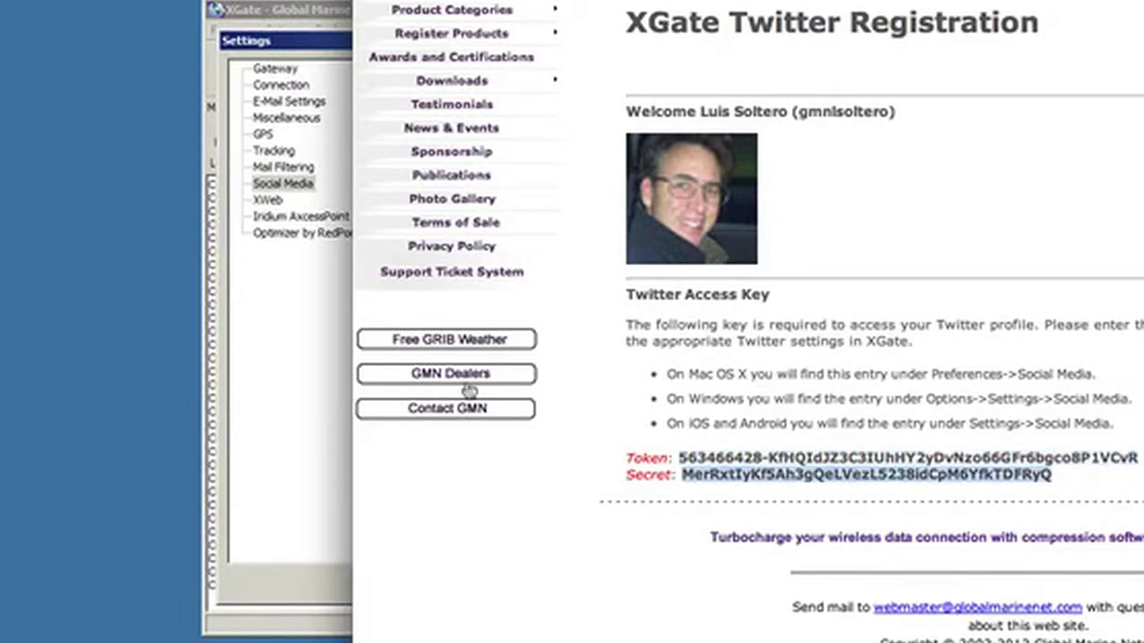
pyautogui.click(320, 375)
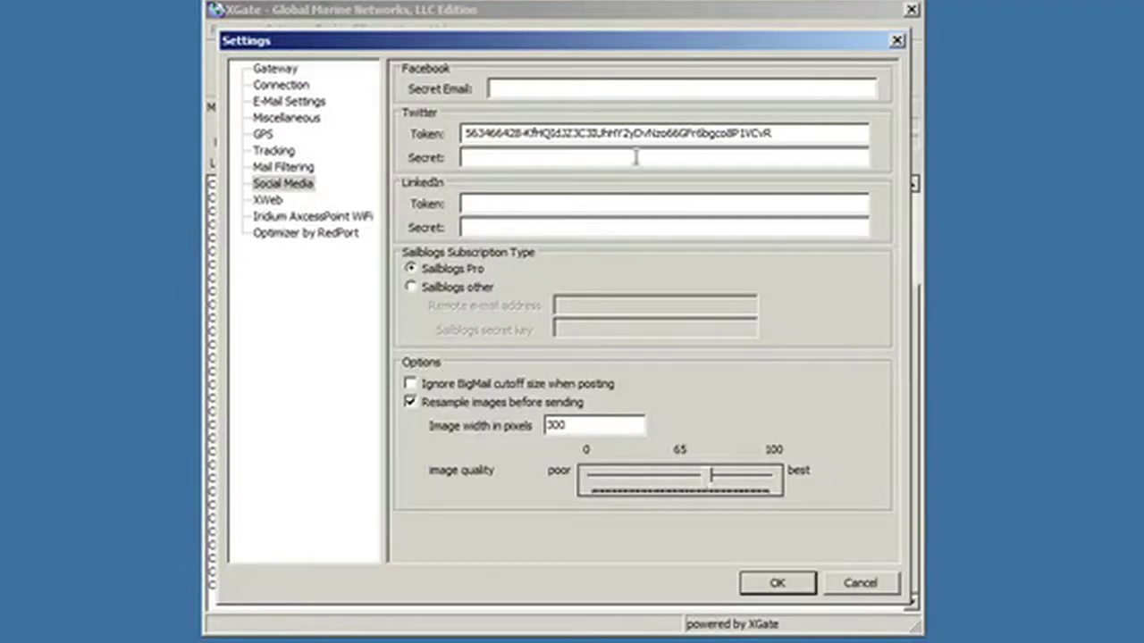
pyautogui.hotkey('ctrl', 'v')
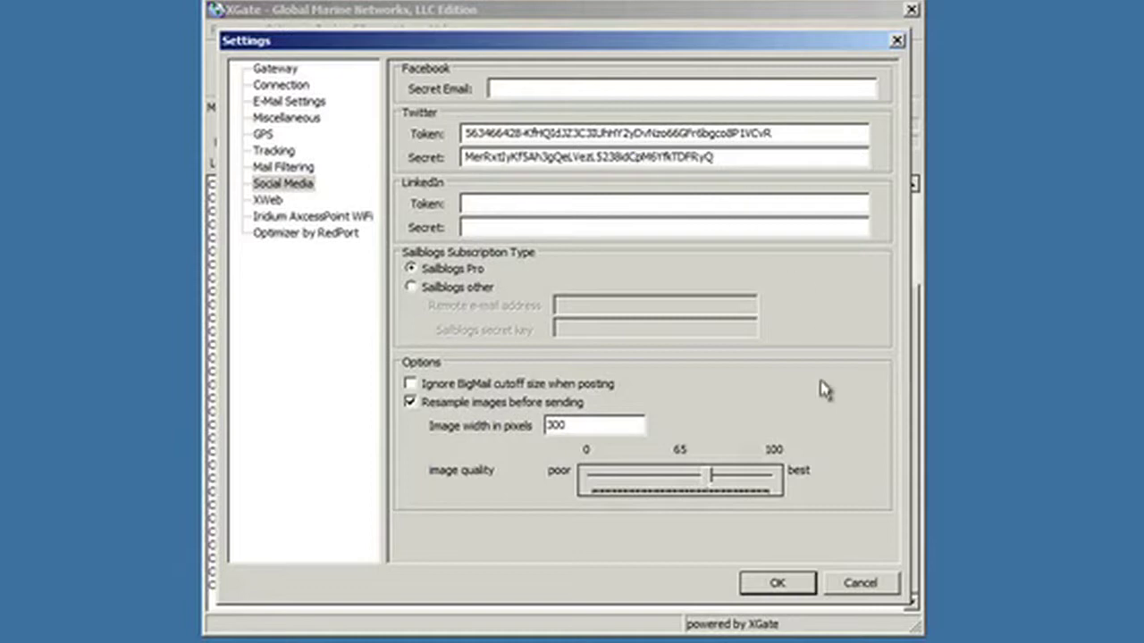
pyautogui.click(781, 582)
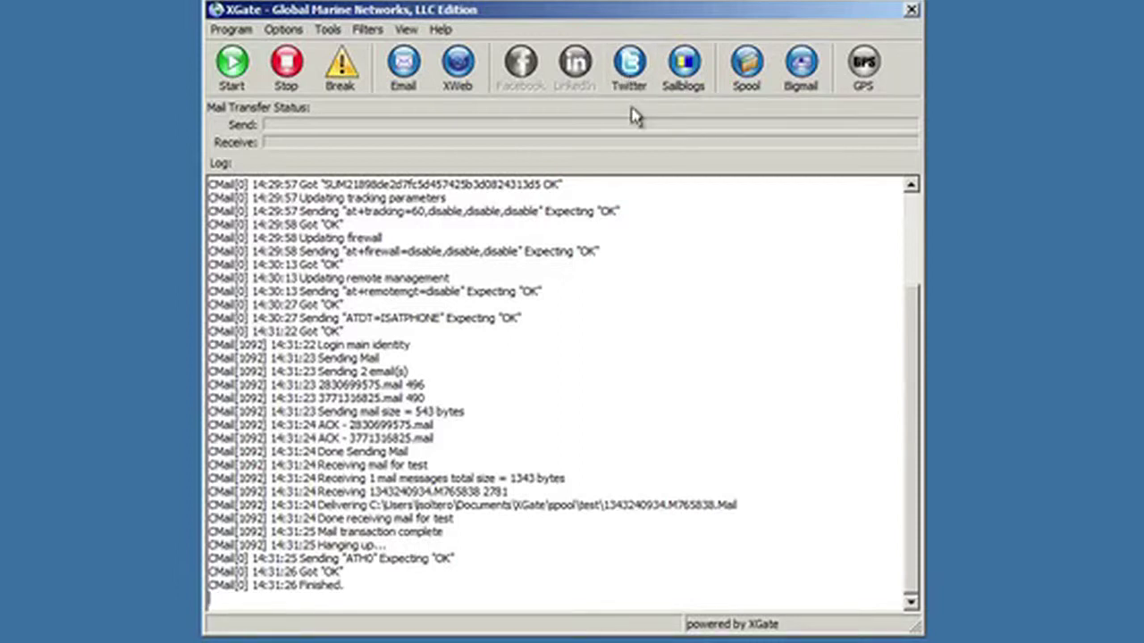
# Post a tweet reading "hello from xgate" and start the XGate mail transfer to send it.
pyautogui.click(630, 64)
pyautogui.write('hello')
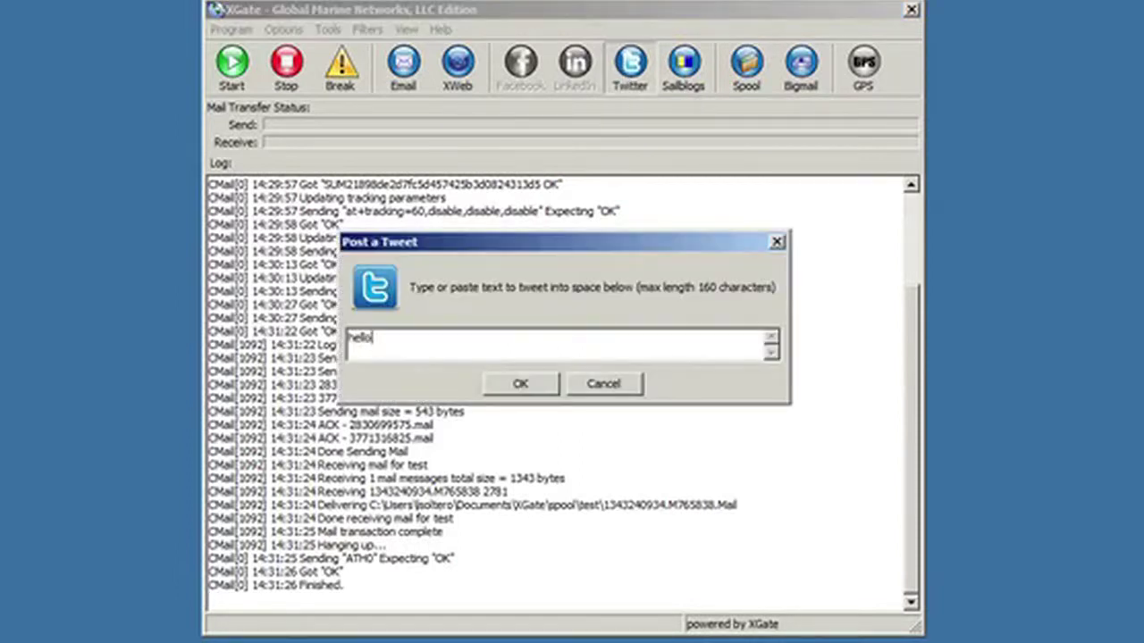
pyautogui.write(' from xgate')
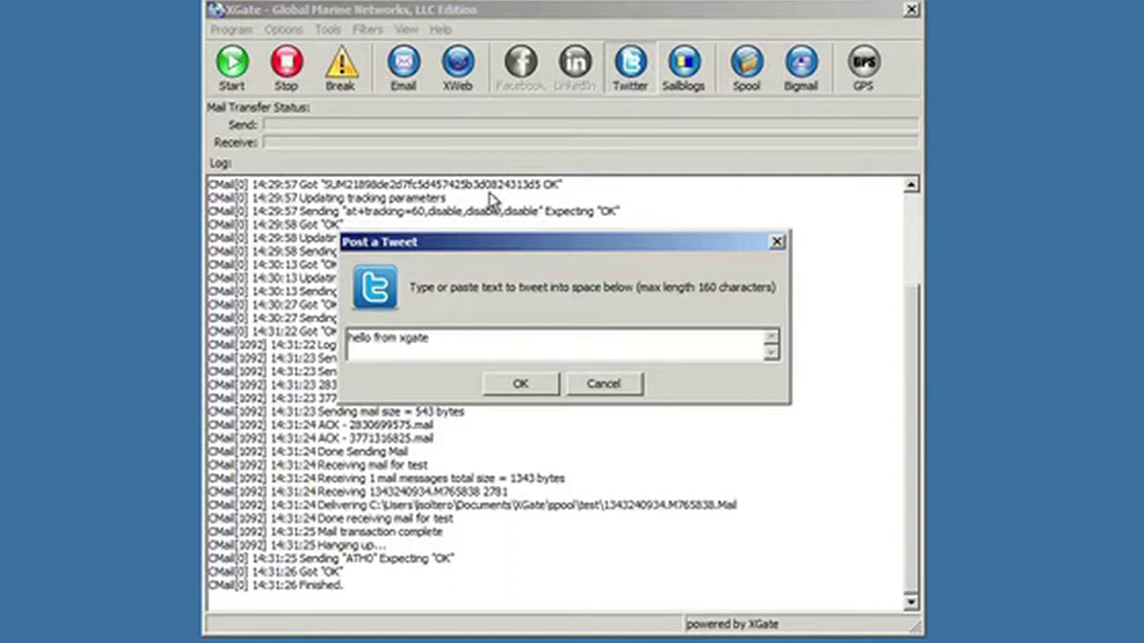
pyautogui.click(520, 383)
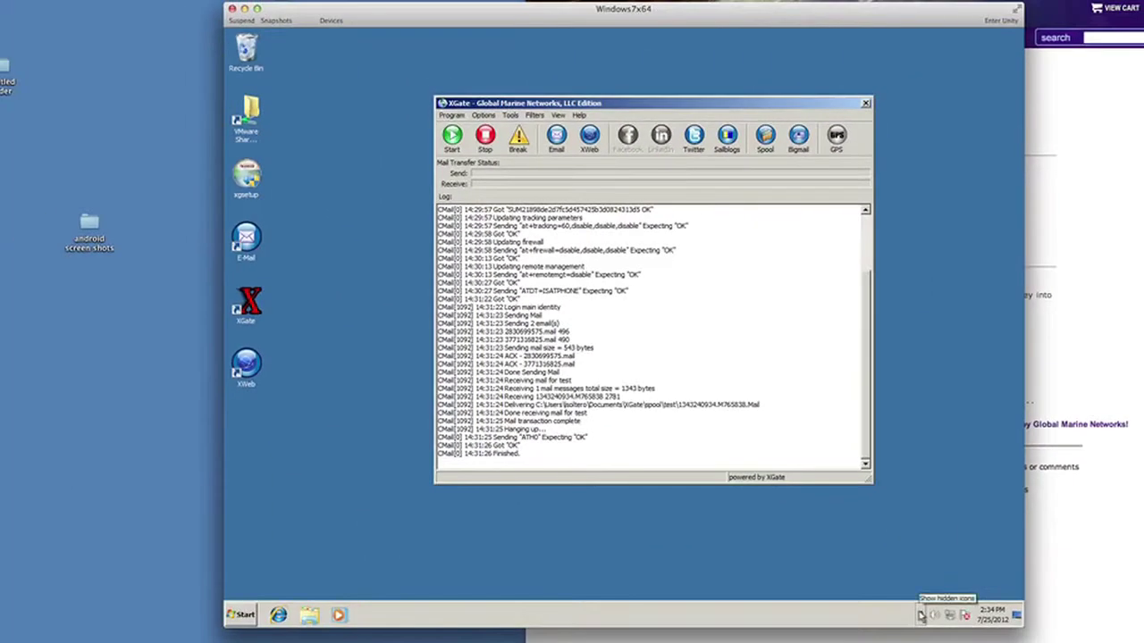
pyautogui.click(921, 614)
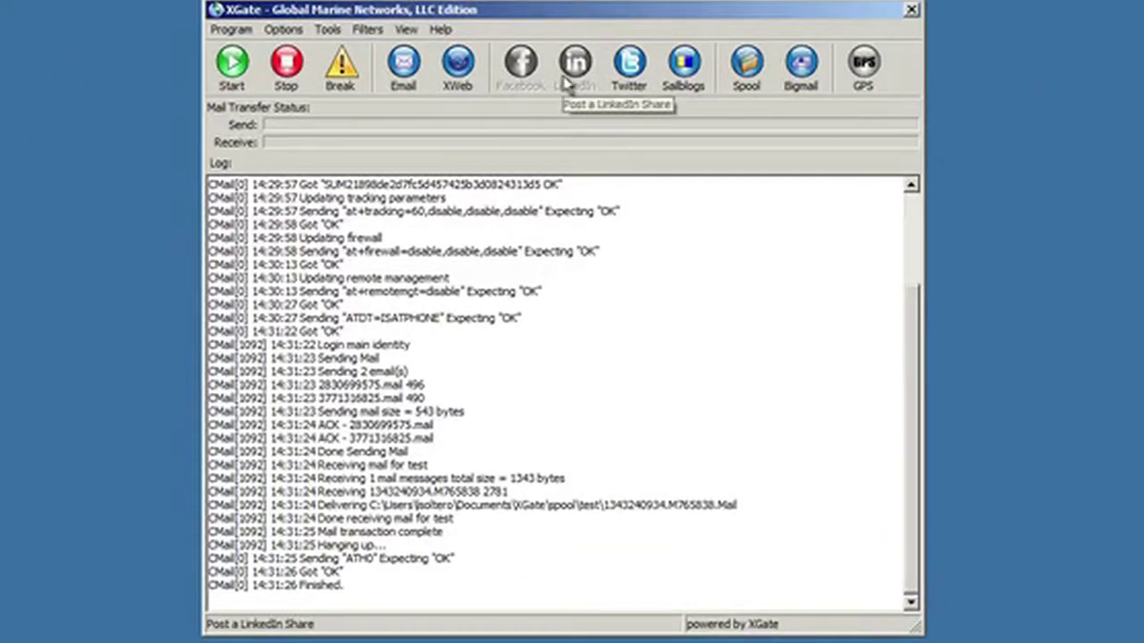
pyautogui.click(226, 71)
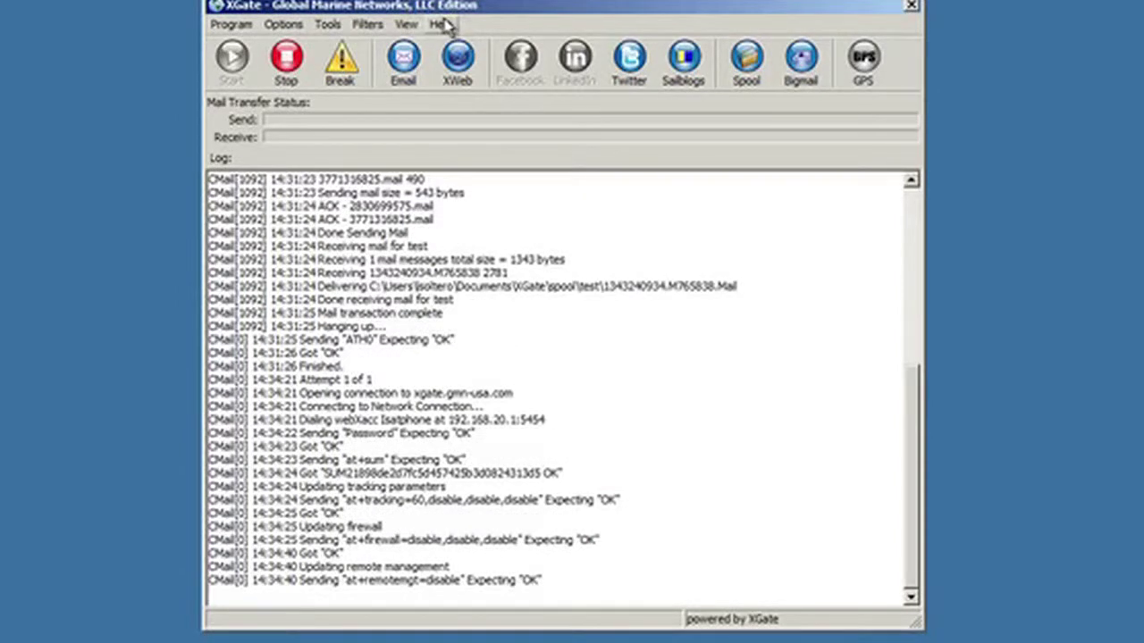
# Open the XGate help, enlarge its window, and expand the contents down to the Setup Guides.
pyautogui.click(442, 25)
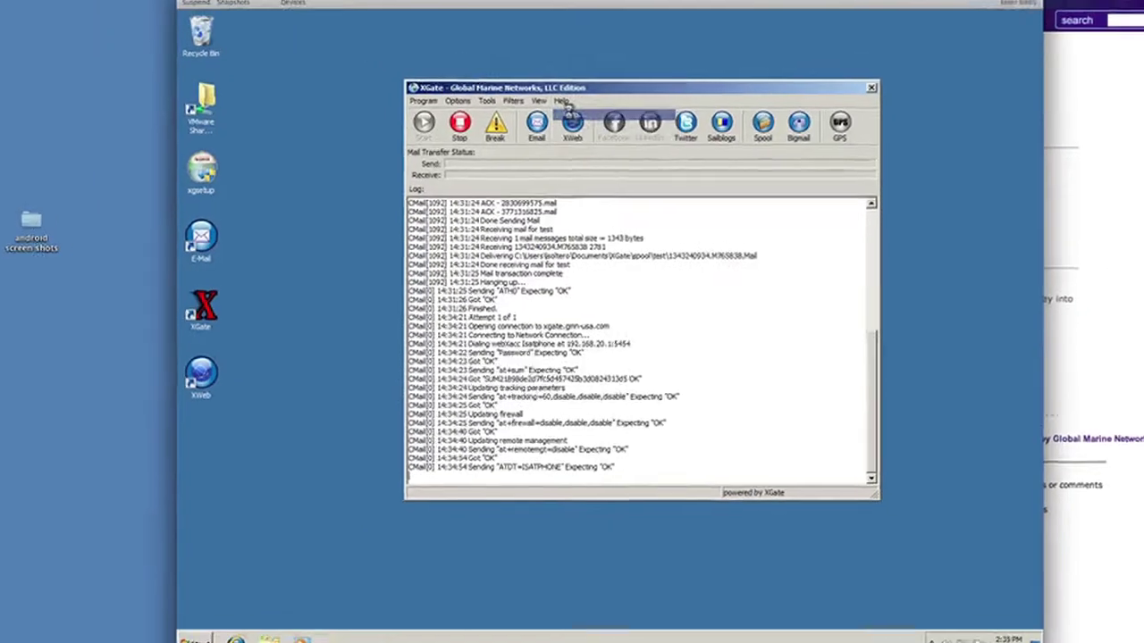
pyautogui.click(451, 43)
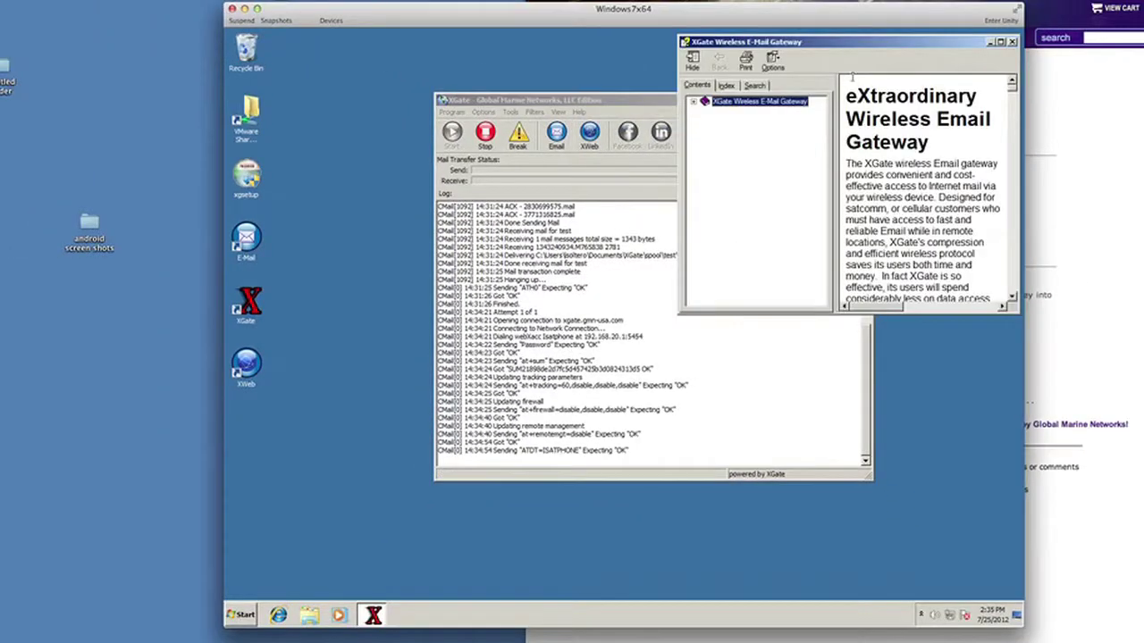
pyautogui.moveTo(852, 50); pyautogui.dragTo(759, 49)
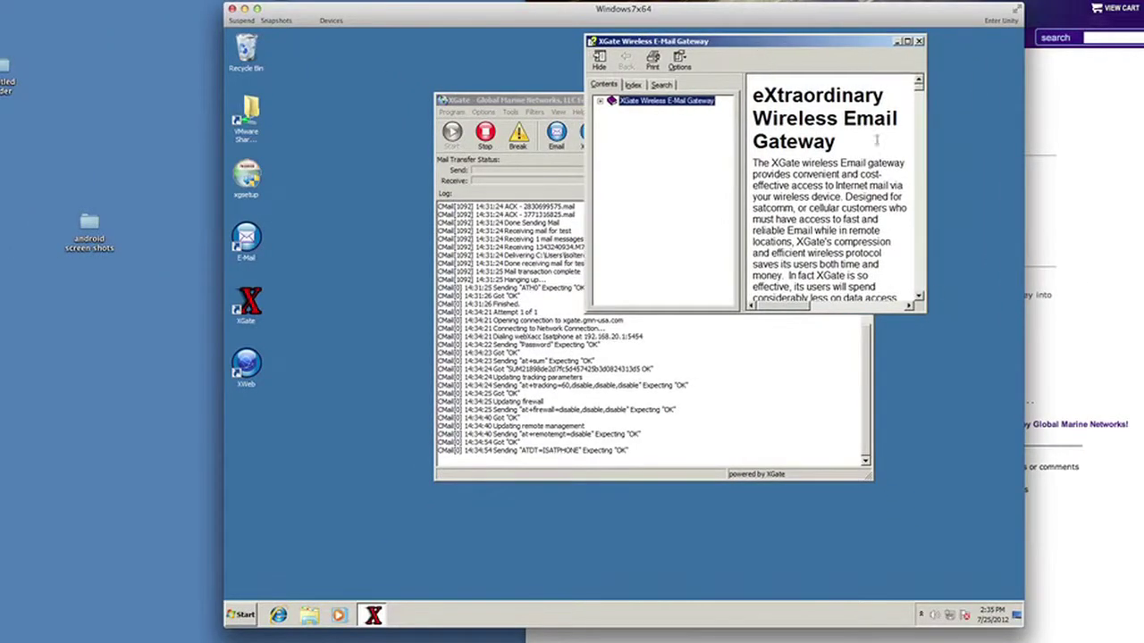
pyautogui.moveTo(925, 307); pyautogui.dragTo(1023, 533)
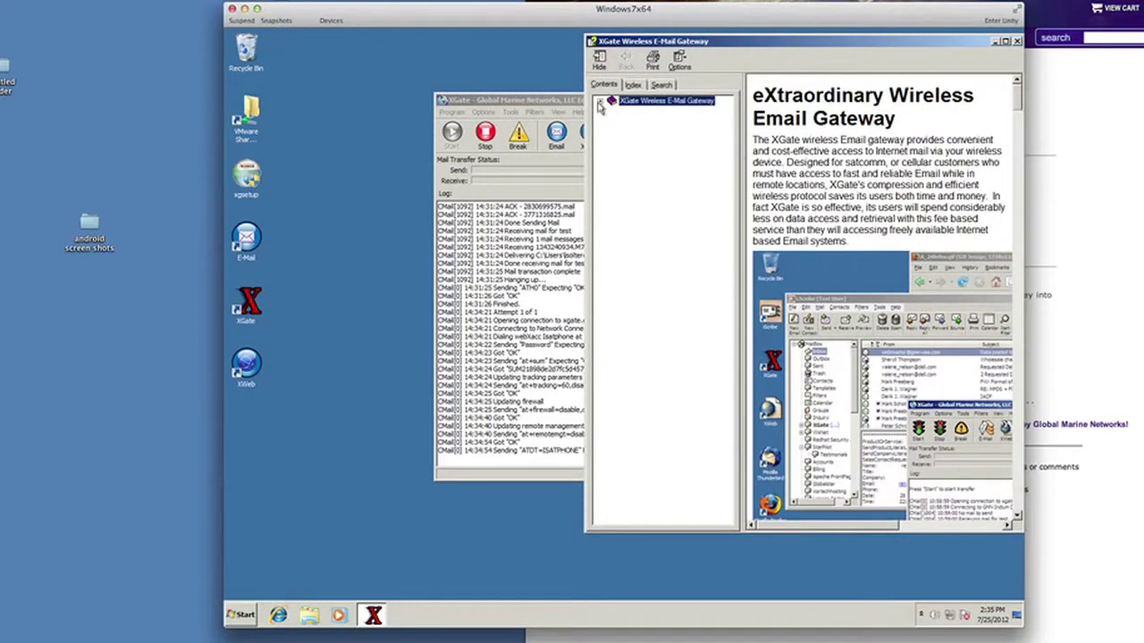
pyautogui.click(599, 105)
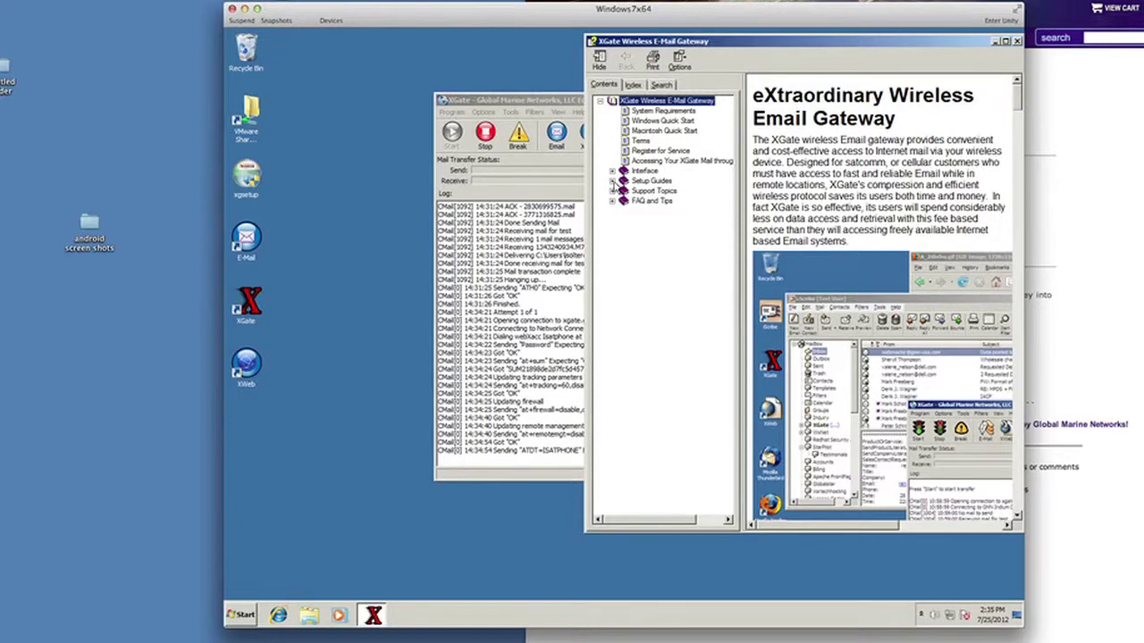
pyautogui.click(613, 181)
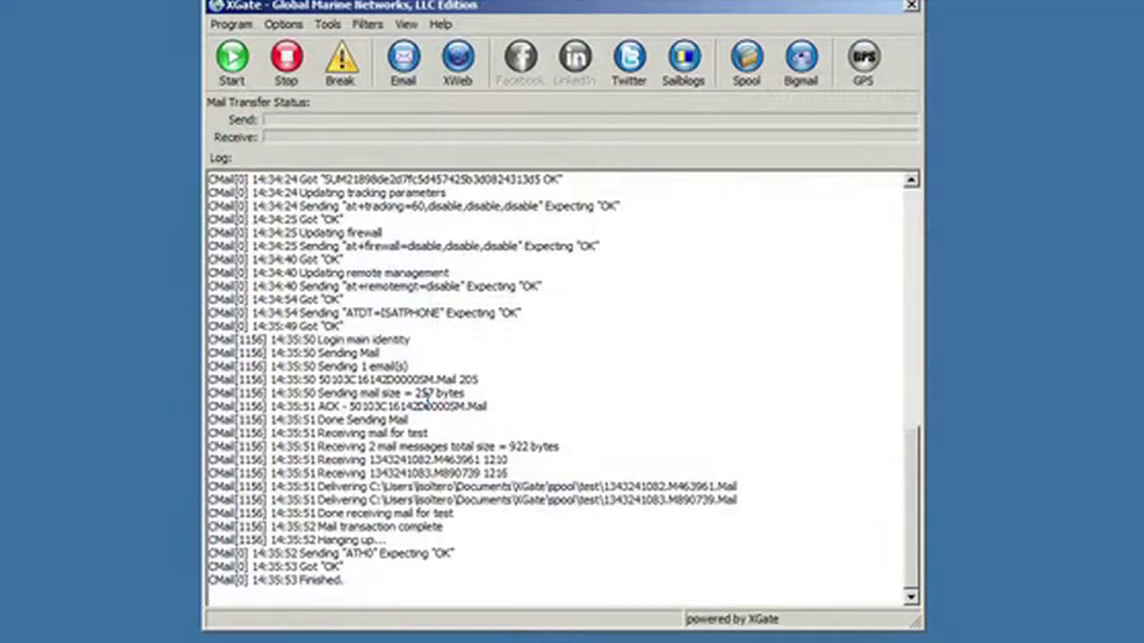
# Highlight the sent mail's size and acknowledgement in the transfer log, and open the email client's inbox.
pyautogui.doubleClick(426, 393)
pyautogui.doubleClick(397, 408)
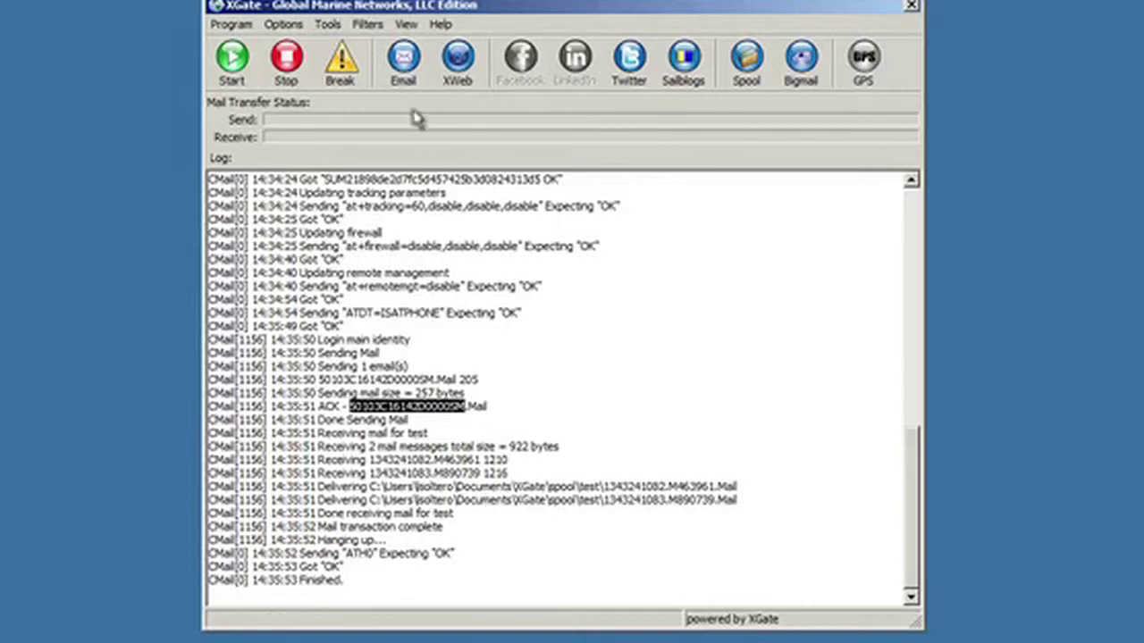
pyautogui.click(403, 59)
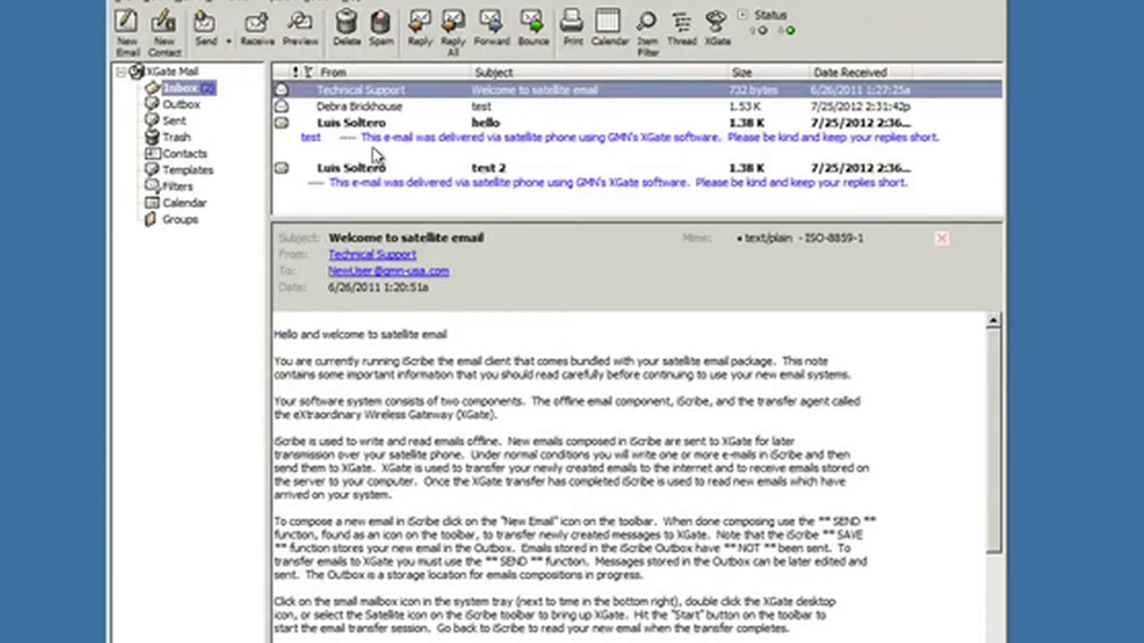